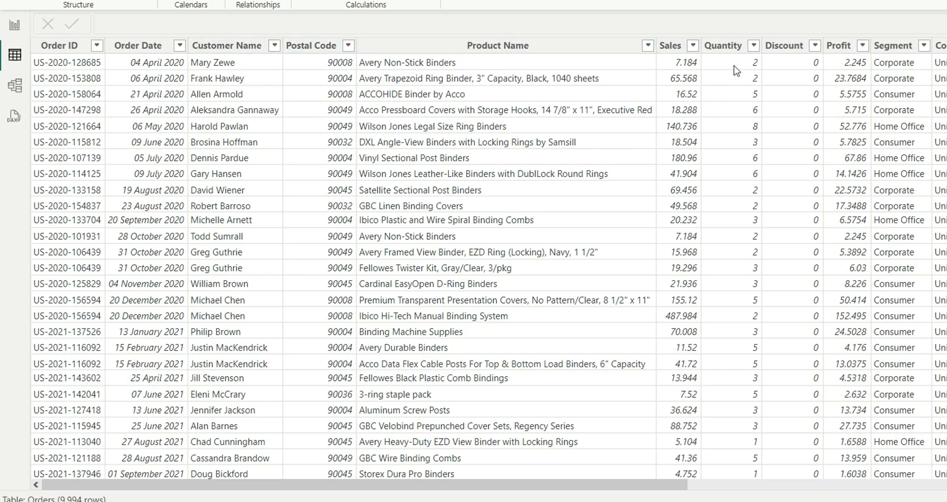
Step: Review the columns of the Orders table from Order ID through Category to see which fields describe customers, products and locations
{"action": "scroll", "coordinate": [863, 148], "scroll_direction": "right", "scroll_amount": 5}
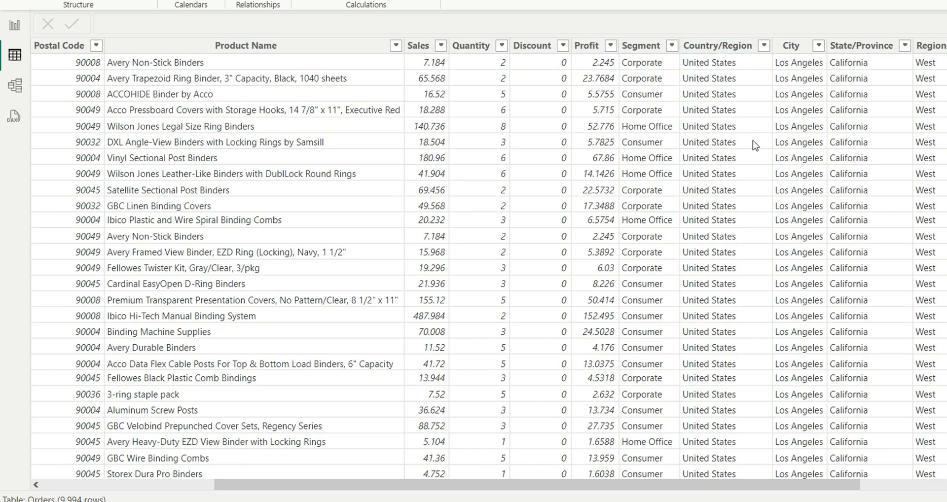
{"action": "scroll", "coordinate": [755, 145], "scroll_direction": "right", "scroll_amount": 3}
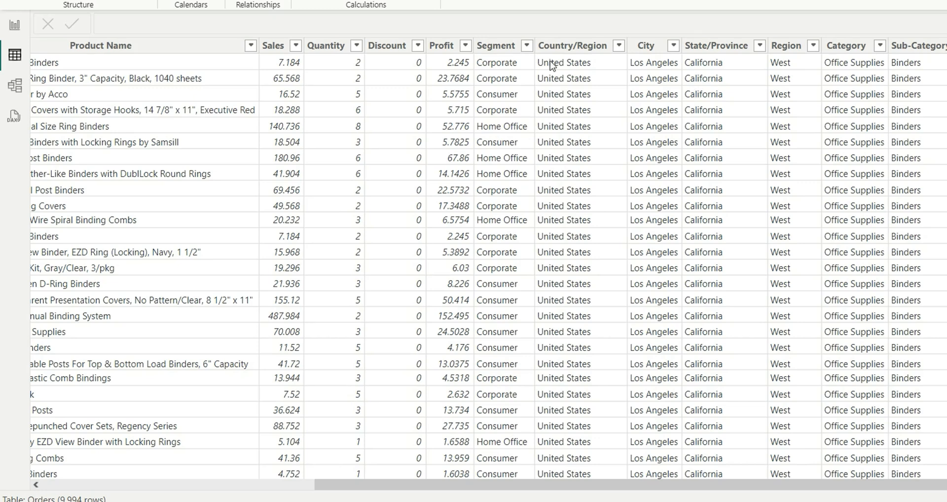
{"action": "scroll", "coordinate": [522, 159], "scroll_direction": "left", "scroll_amount": 8}
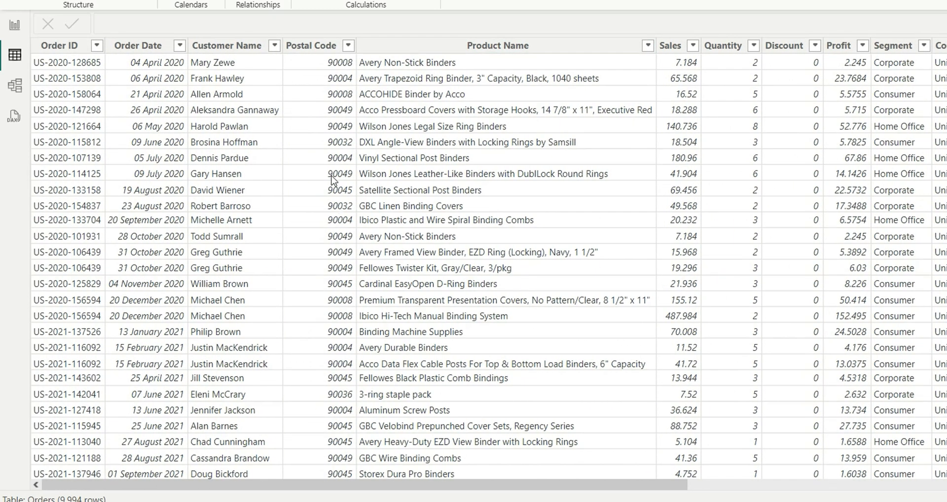
{"action": "left_click", "coordinate": [230, 48]}
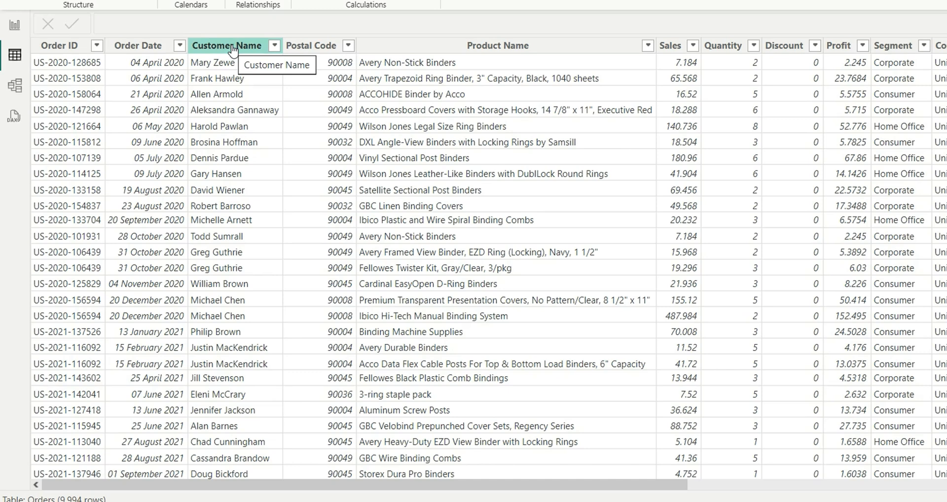
{"action": "scroll", "coordinate": [582, 236], "scroll_direction": "right", "scroll_amount": 3}
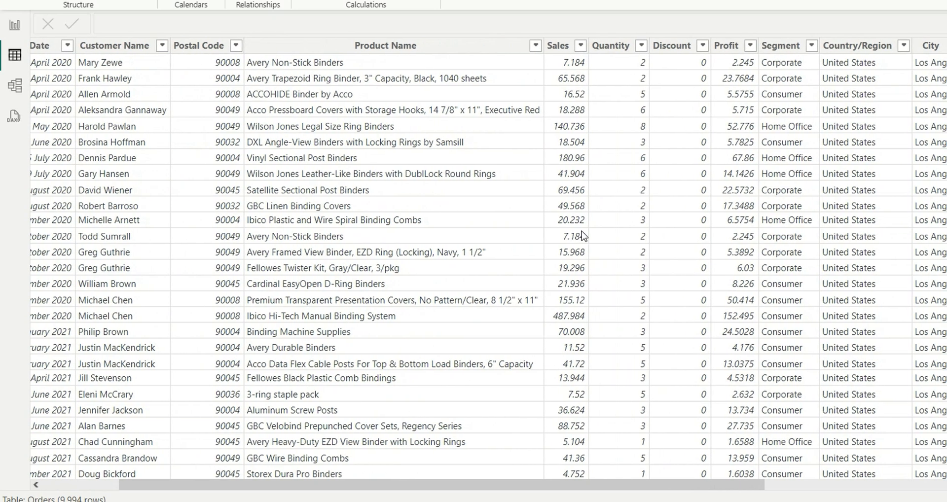
{"action": "scroll", "coordinate": [550, 262], "scroll_direction": "right", "scroll_amount": 4}
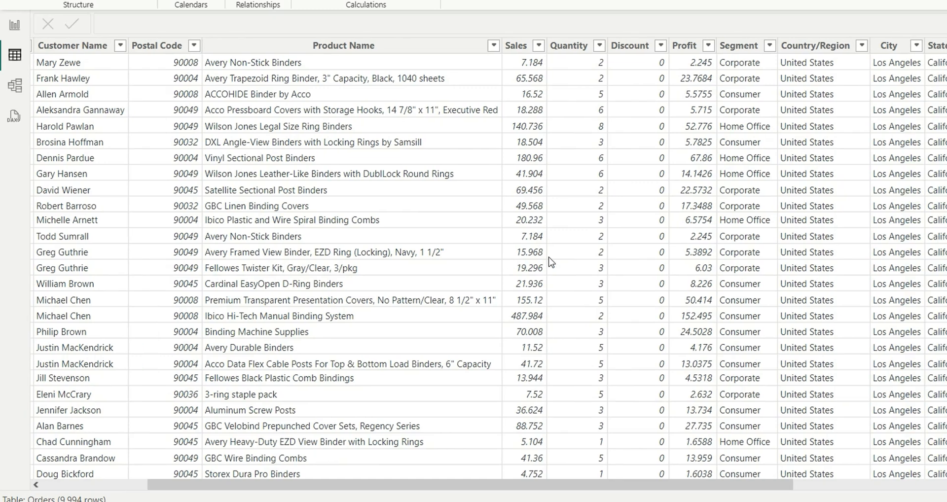
{"action": "scroll", "coordinate": [550, 262], "scroll_direction": "right", "scroll_amount": 1}
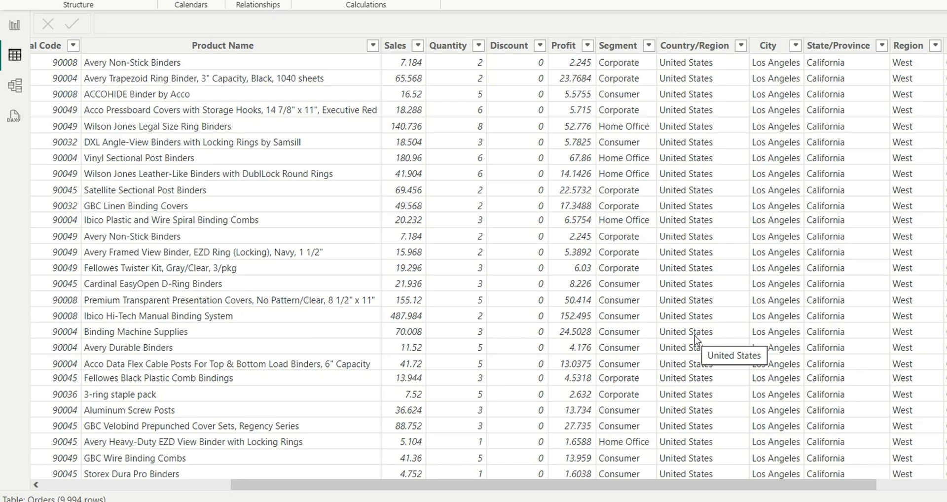
{"action": "scroll", "coordinate": [420, 205], "scroll_direction": "left", "scroll_amount": 6}
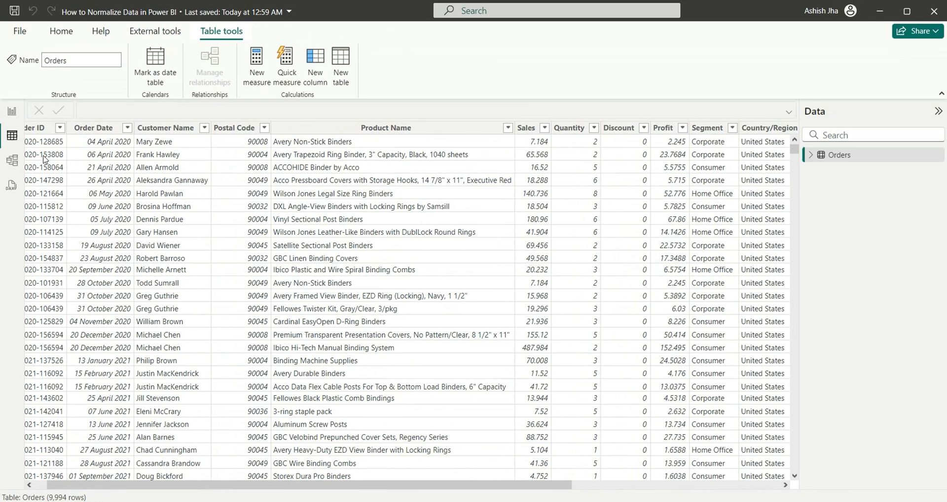
Step: Open the Power Query Editor for transforming data and duplicate the Orders query twice
{"action": "left_click", "coordinate": [15, 25]}
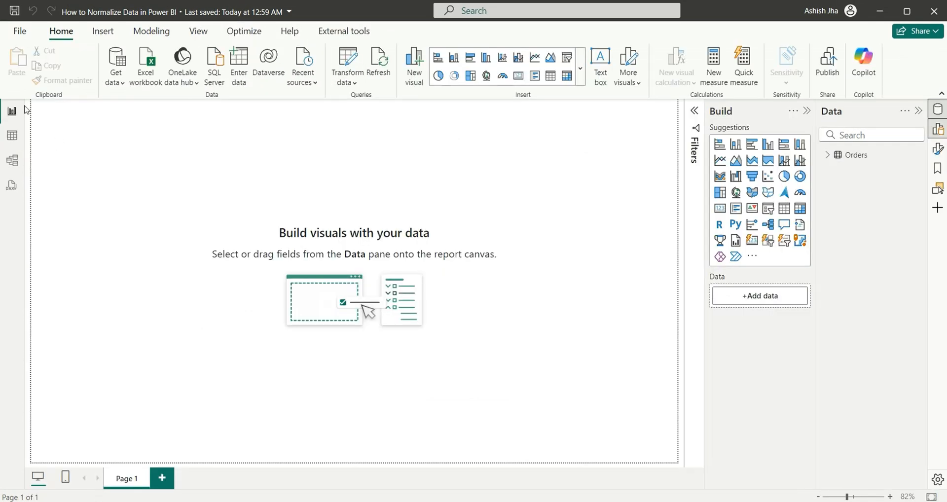
{"action": "left_click", "coordinate": [343, 57]}
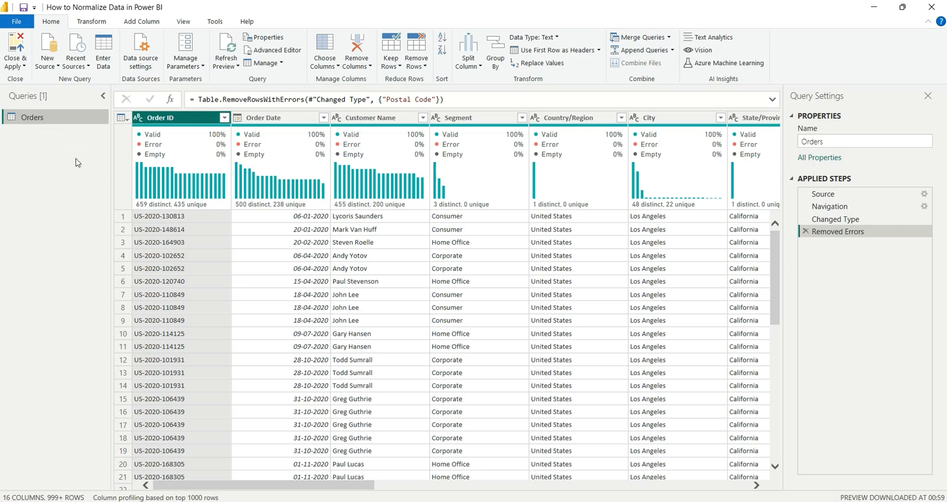
{"action": "right_click", "coordinate": [54, 117]}
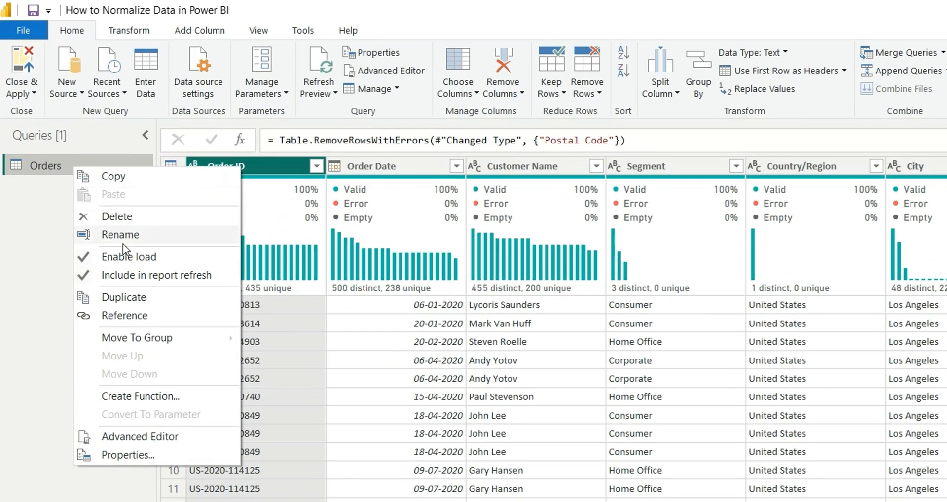
{"action": "left_click", "coordinate": [80, 212]}
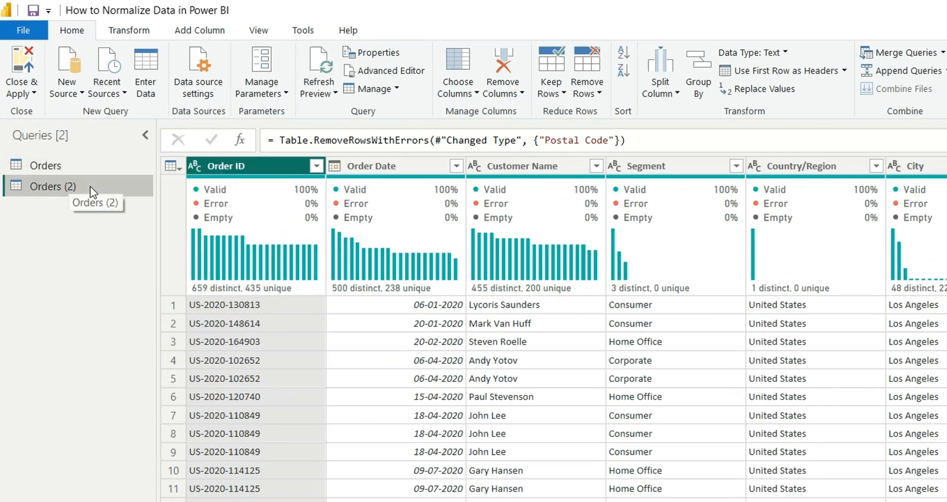
{"action": "right_click", "coordinate": [63, 165]}
{"action": "left_click", "coordinate": [114, 296]}
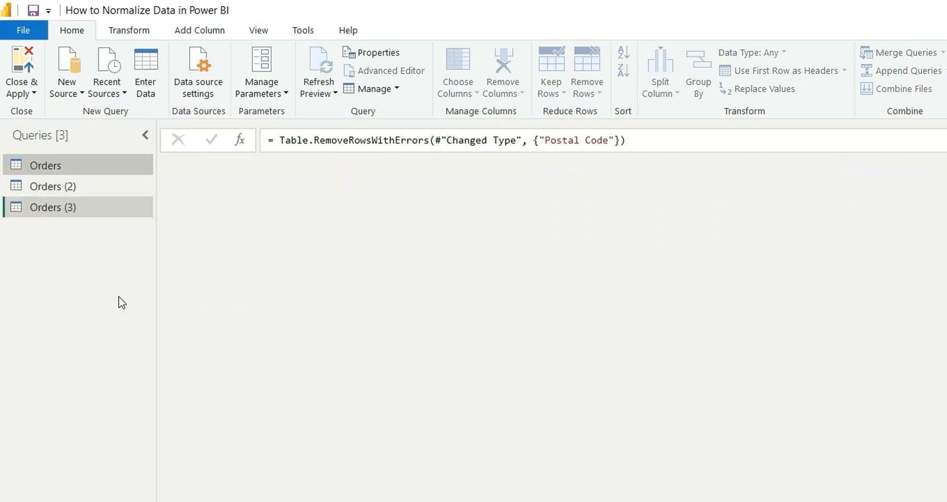
Step: Rename the first Orders duplicate as Product and the second one as Geography
{"action": "left_click", "coordinate": [79, 186]}
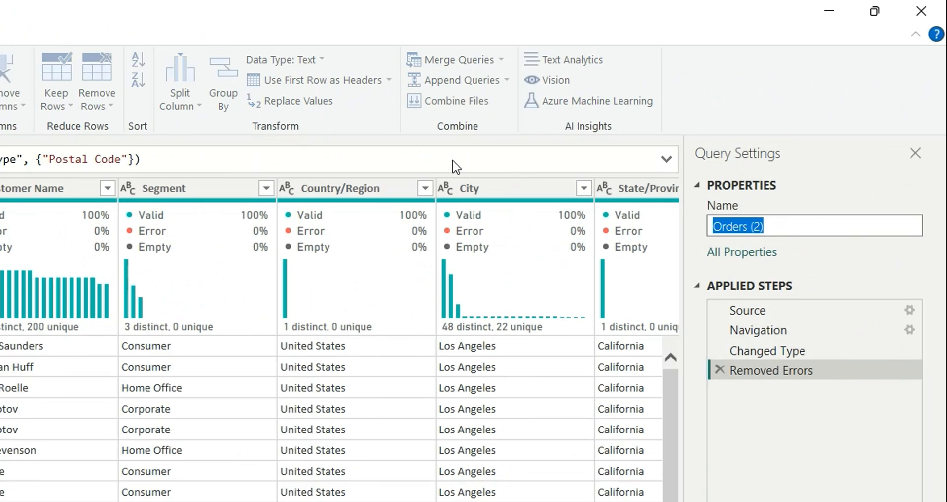
{"action": "type", "text": "Product"}
{"action": "key", "text": "Return"}
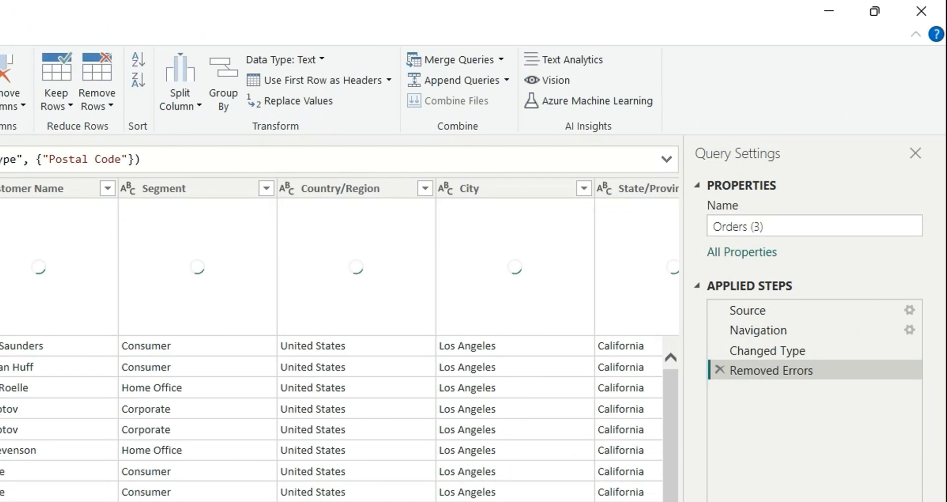
{"action": "left_click_drag", "start_coordinate": [776, 226], "coordinate": [449, 234]}
{"action": "type", "text": "Geography"}
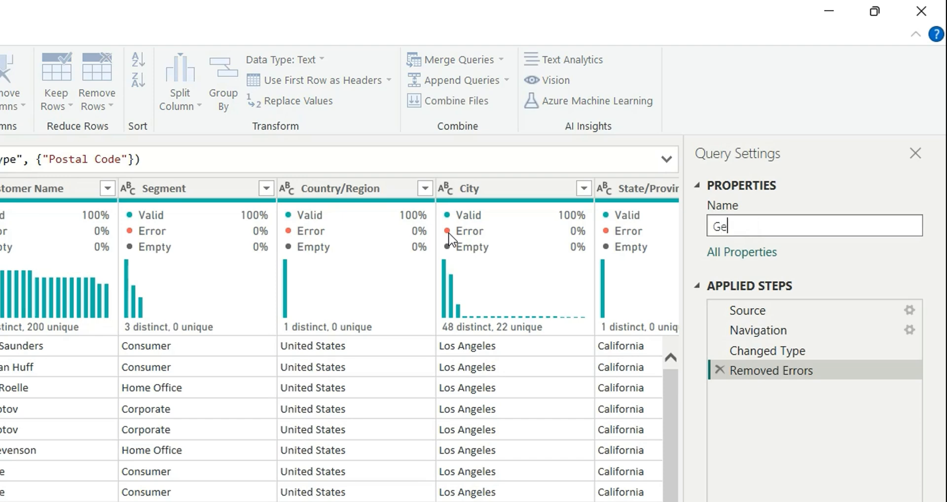
{"action": "key", "text": "Return"}
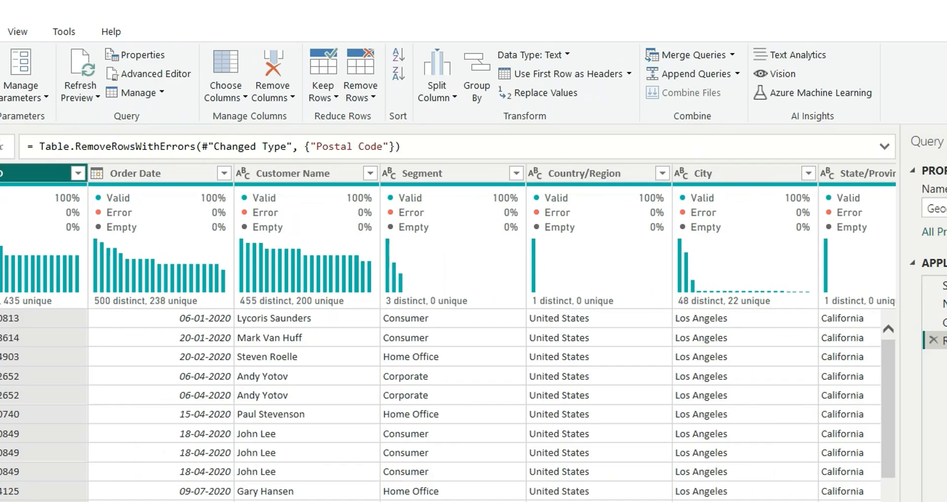
Step: Keep only the Segment, Category, Sub-Category and Product Name columns in the Product query
{"action": "left_click", "coordinate": [74, 180]}
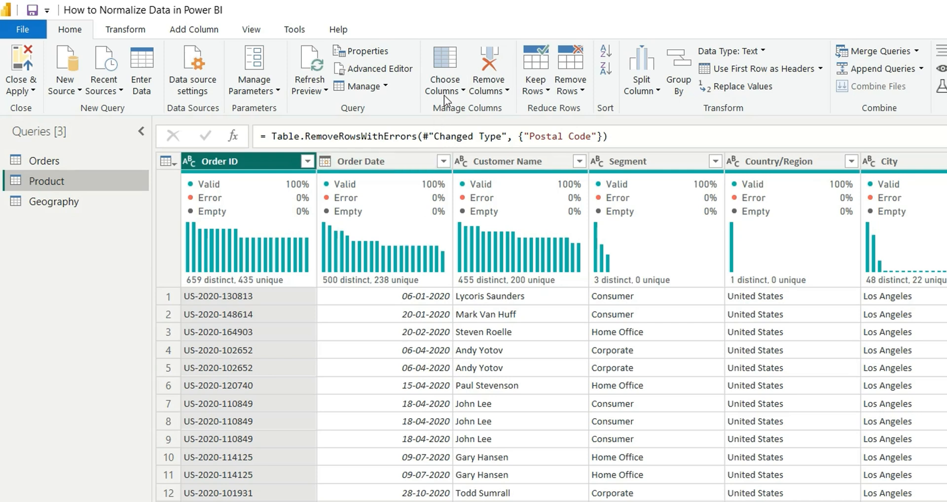
{"action": "left_click", "coordinate": [446, 56]}
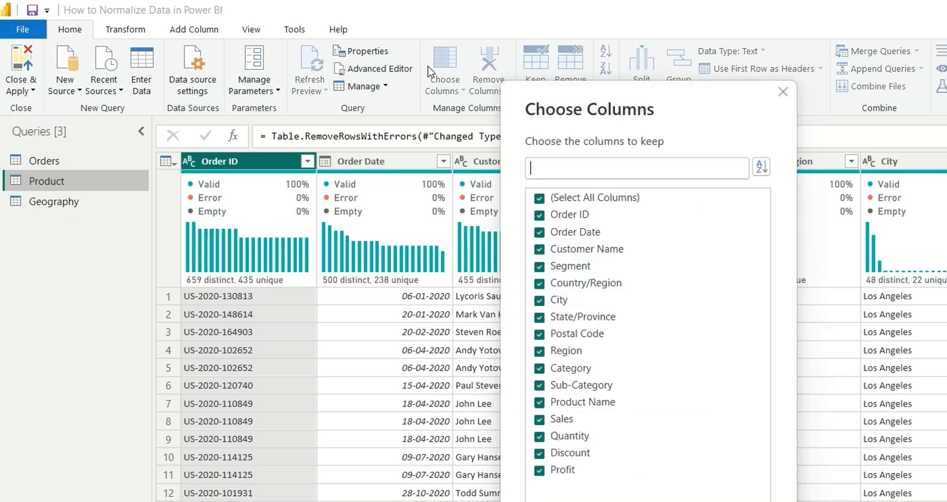
{"action": "left_click", "coordinate": [539, 199]}
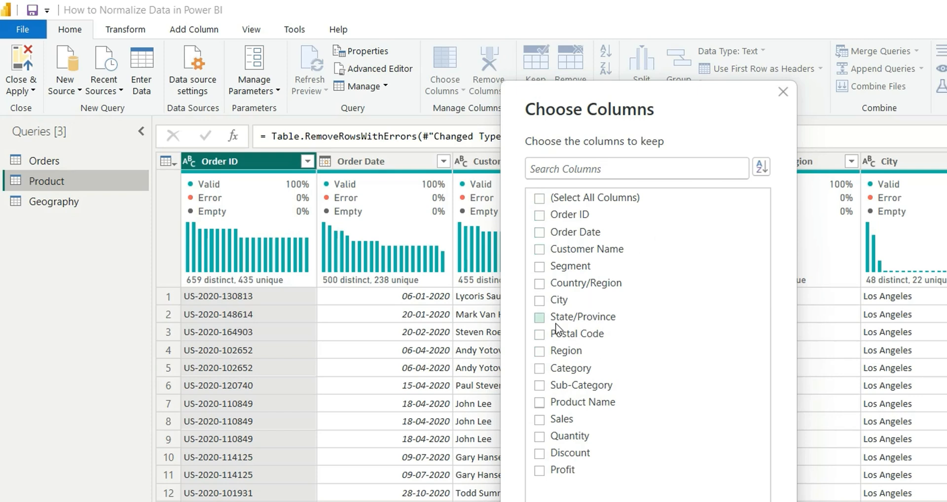
{"action": "left_click", "coordinate": [540, 266]}
{"action": "left_click", "coordinate": [540, 369]}
{"action": "left_click", "coordinate": [539, 385]}
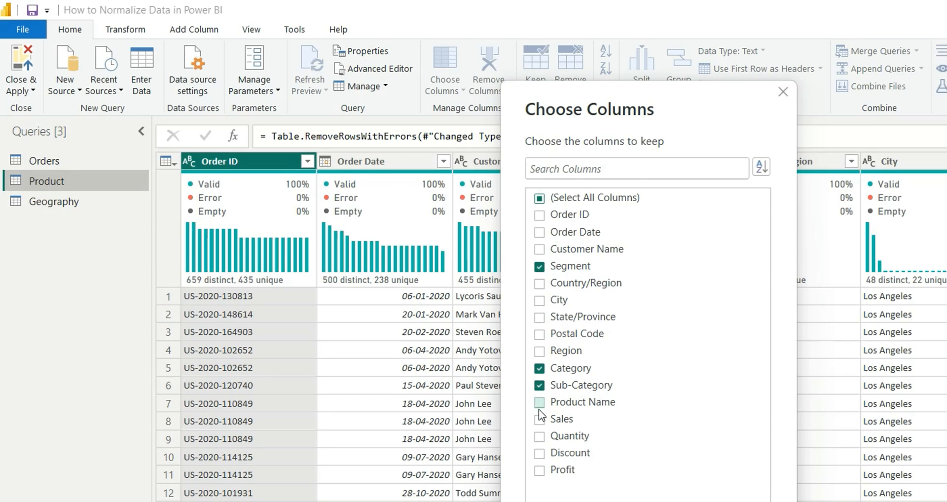
{"action": "left_click", "coordinate": [540, 402]}
{"action": "left_click", "coordinate": [688, 501]}
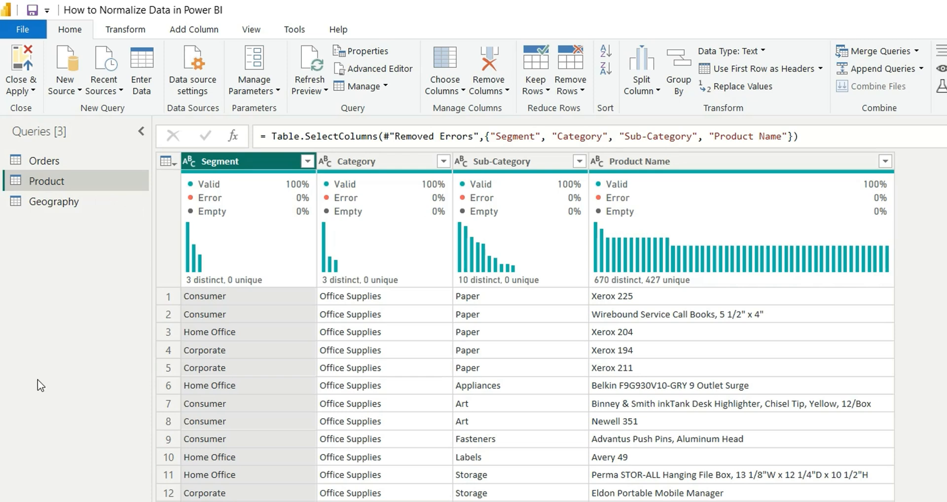
Step: Base the column profiling on the entire data set instead of the top 1000 rows
{"action": "left_click", "coordinate": [251, 33]}
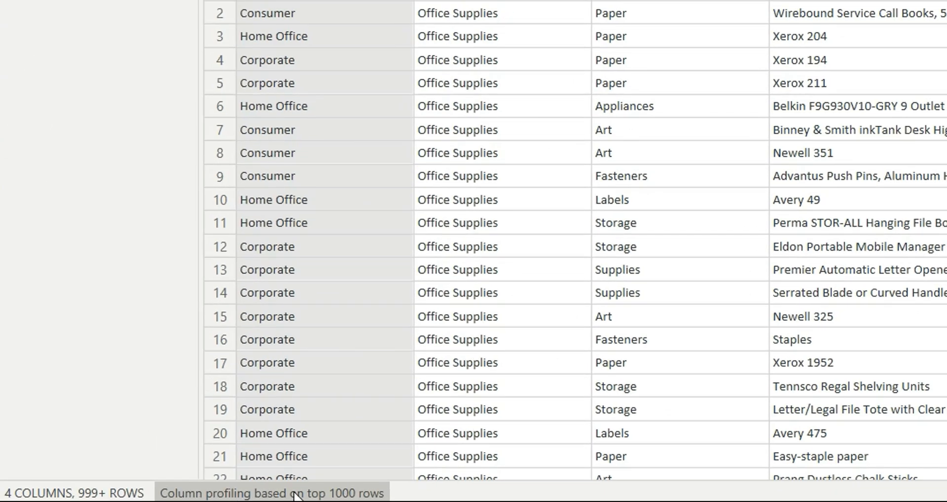
{"action": "left_click", "coordinate": [296, 494]}
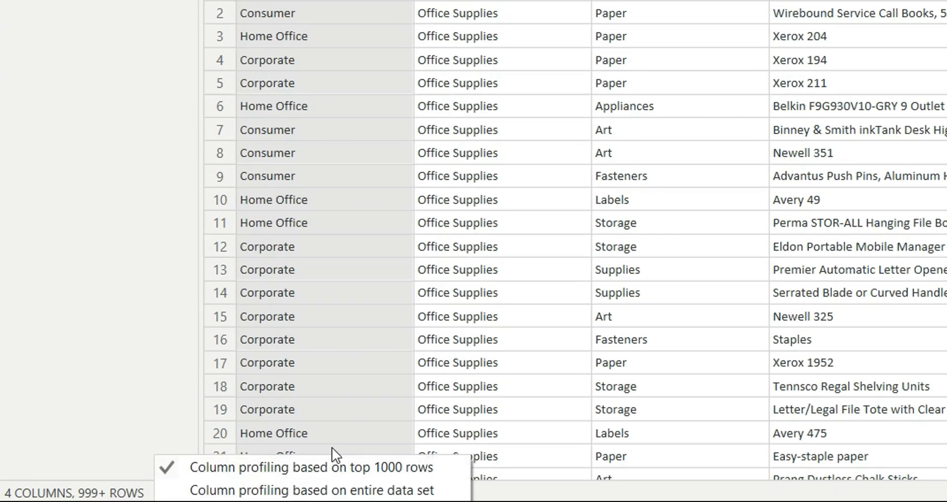
{"action": "left_click", "coordinate": [369, 488]}
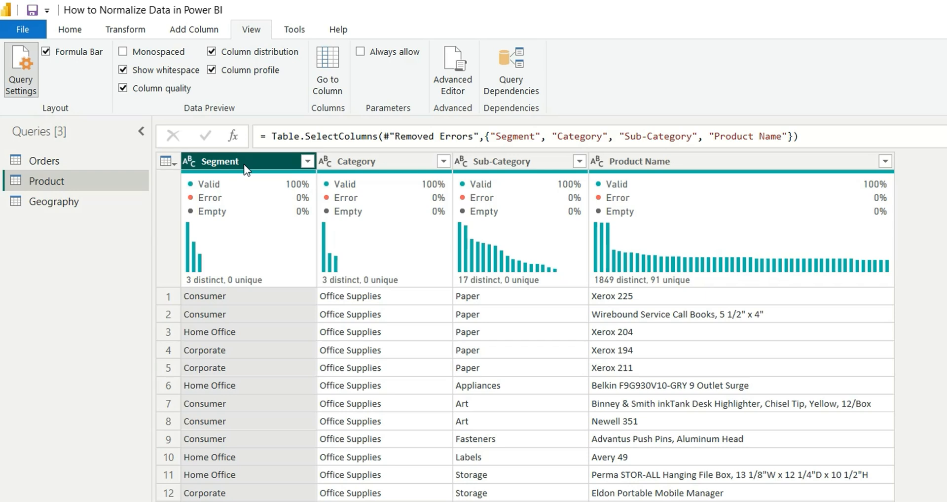
Step: Check the distinct and unique counts of the Product query's columns and remove duplicates based on Product Name
{"action": "mouse_move", "coordinate": [236, 282]}
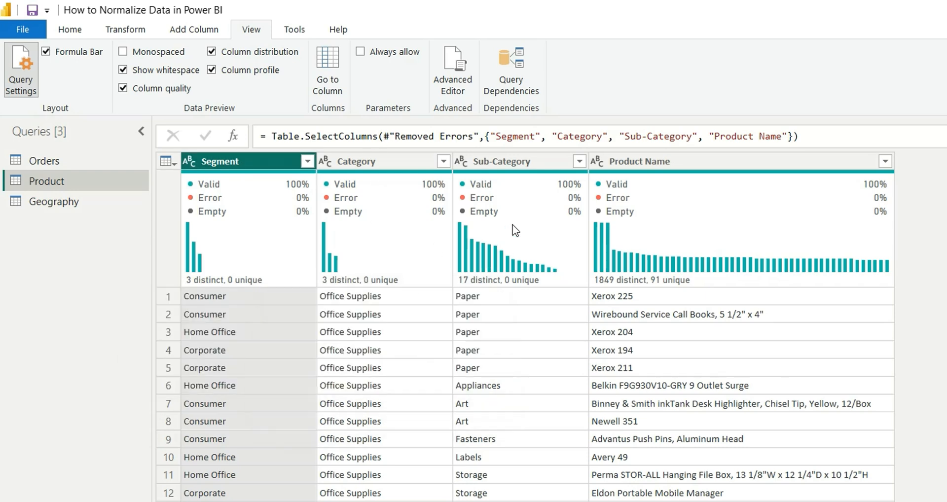
{"action": "mouse_move", "coordinate": [463, 279]}
{"action": "left_click", "coordinate": [669, 166]}
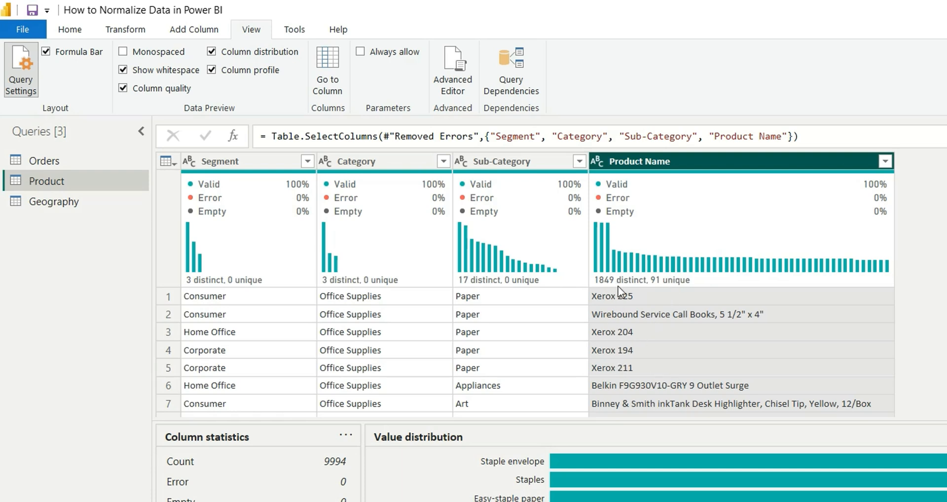
{"action": "mouse_move", "coordinate": [692, 293]}
{"action": "right_click", "coordinate": [664, 162]}
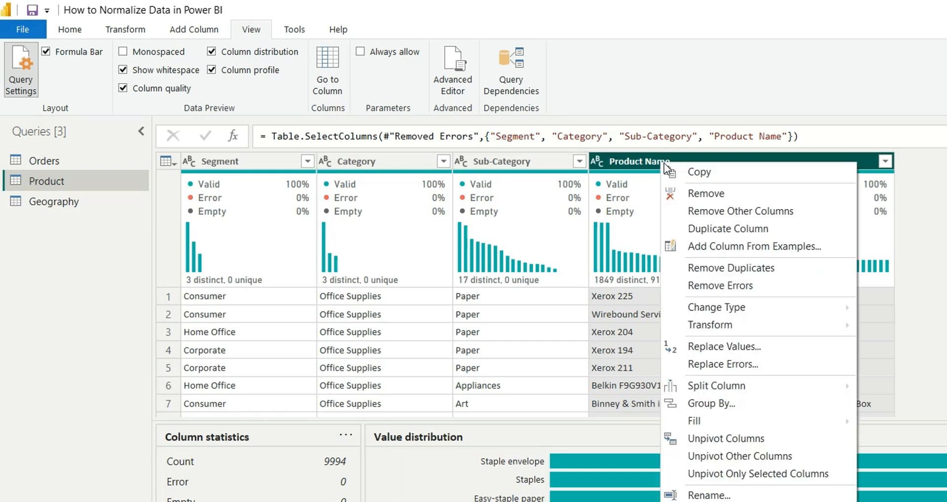
{"action": "left_click", "coordinate": [725, 269]}
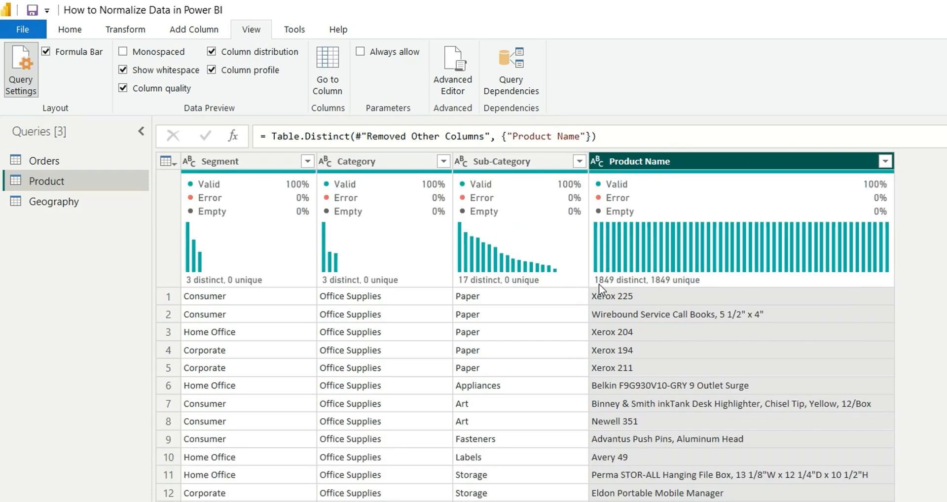
{"action": "mouse_move", "coordinate": [617, 286]}
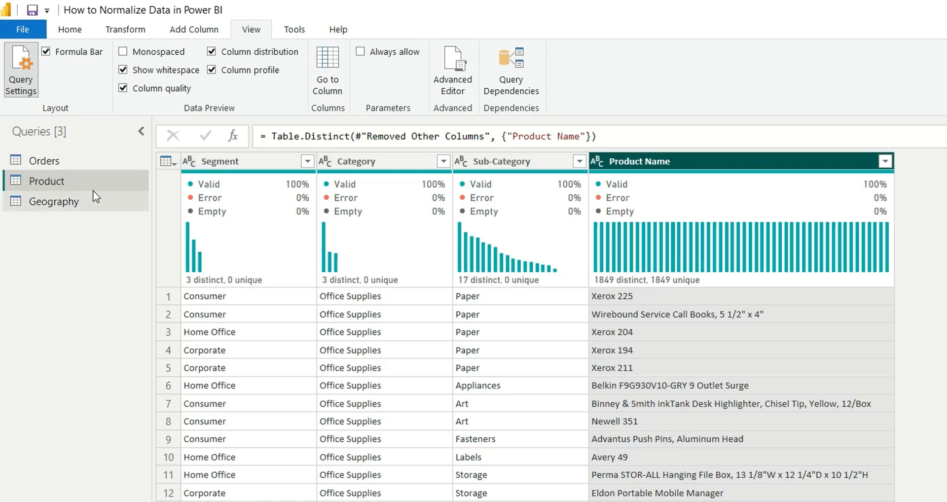
Step: Keep only the Country/Region, City, State/Province, Postal Code and Region columns in the Geography query
{"action": "left_click", "coordinate": [78, 203]}
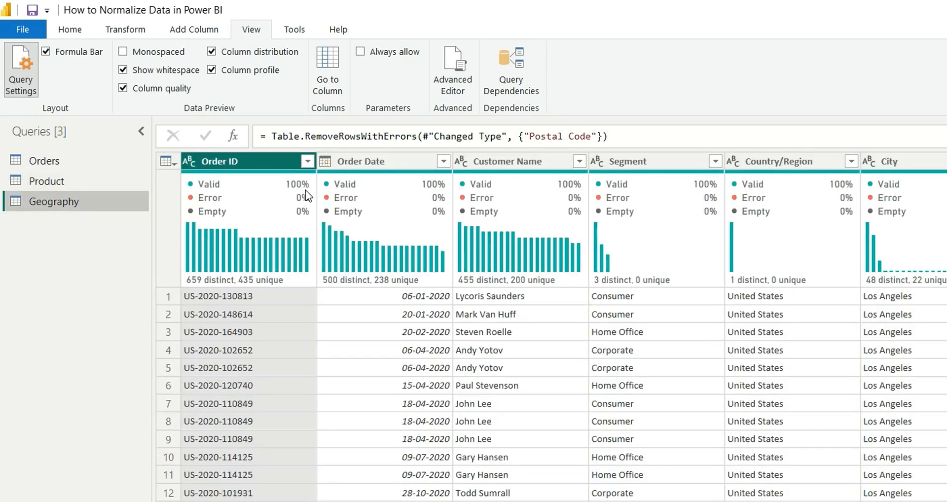
{"action": "left_click", "coordinate": [76, 31]}
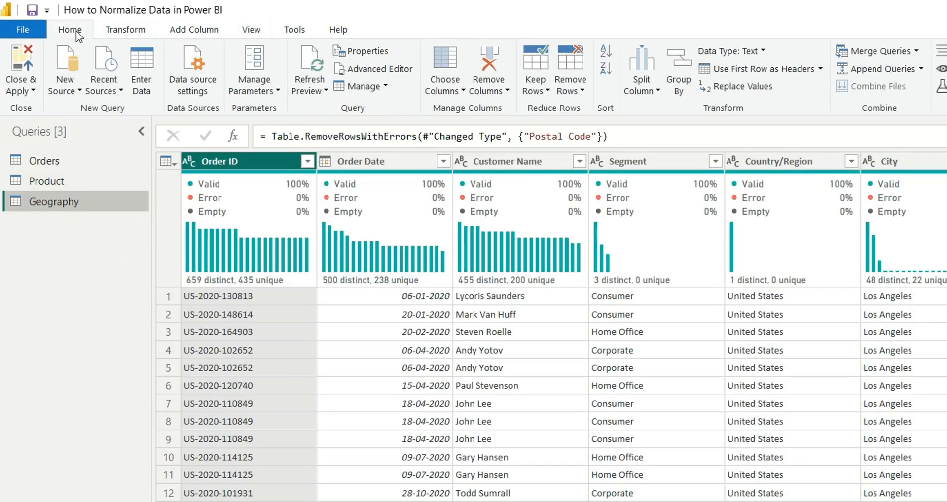
{"action": "left_click", "coordinate": [443, 63]}
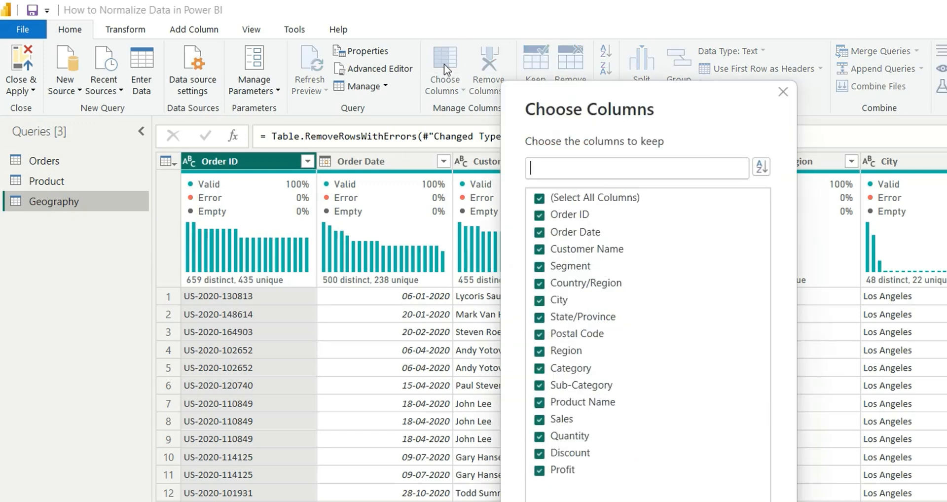
{"action": "left_click", "coordinate": [539, 198]}
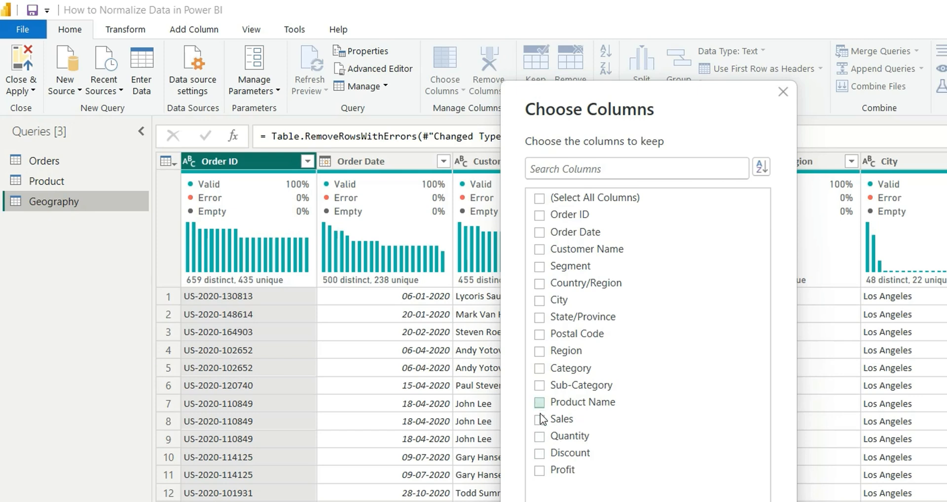
{"action": "left_click", "coordinate": [540, 351]}
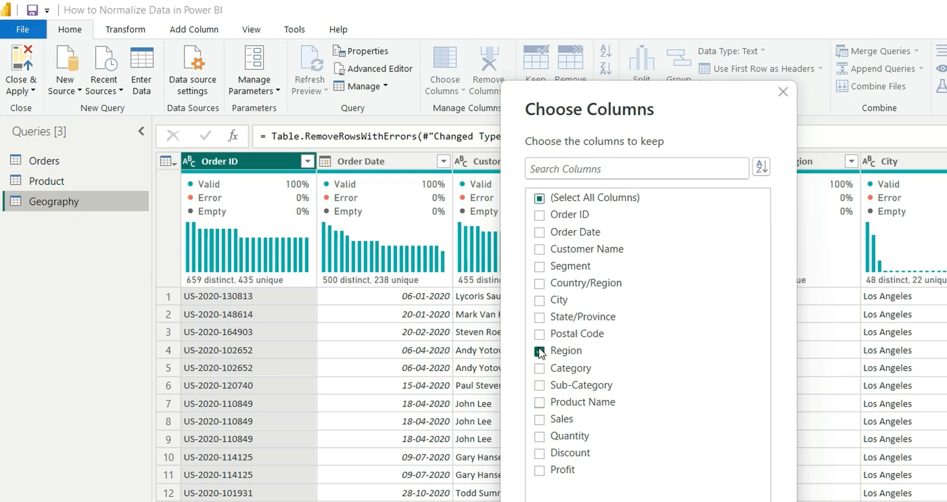
{"action": "left_click", "coordinate": [539, 300]}
{"action": "left_click", "coordinate": [540, 283]}
{"action": "left_click", "coordinate": [539, 334]}
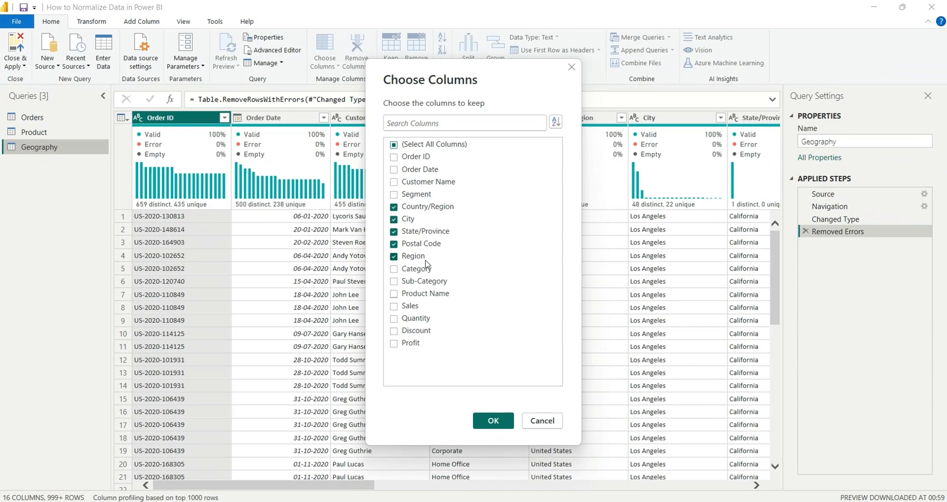
{"action": "left_click", "coordinate": [492, 420]}
Step: Base the Geography query's column profiling on the entire data set and check the distinct and unique counts of City and Postal Code
{"action": "left_click", "coordinate": [152, 497]}
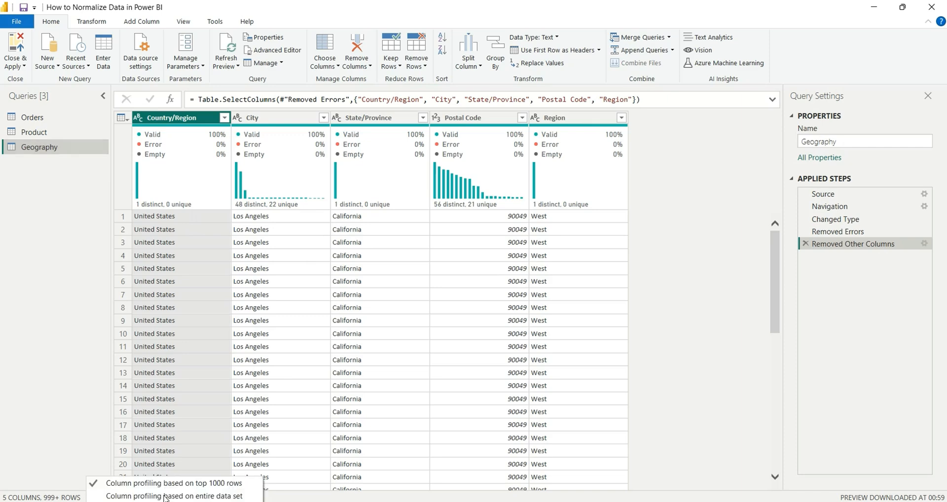
{"action": "left_click", "coordinate": [198, 497]}
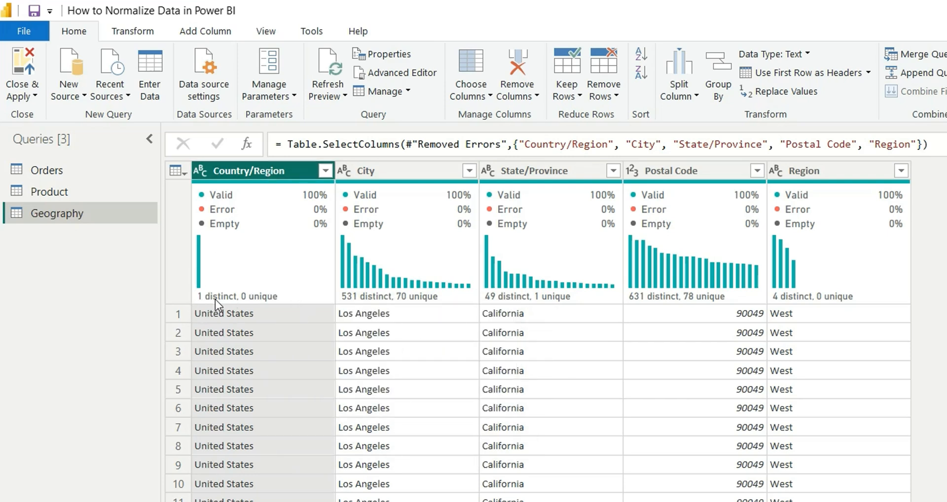
{"action": "mouse_move", "coordinate": [383, 300]}
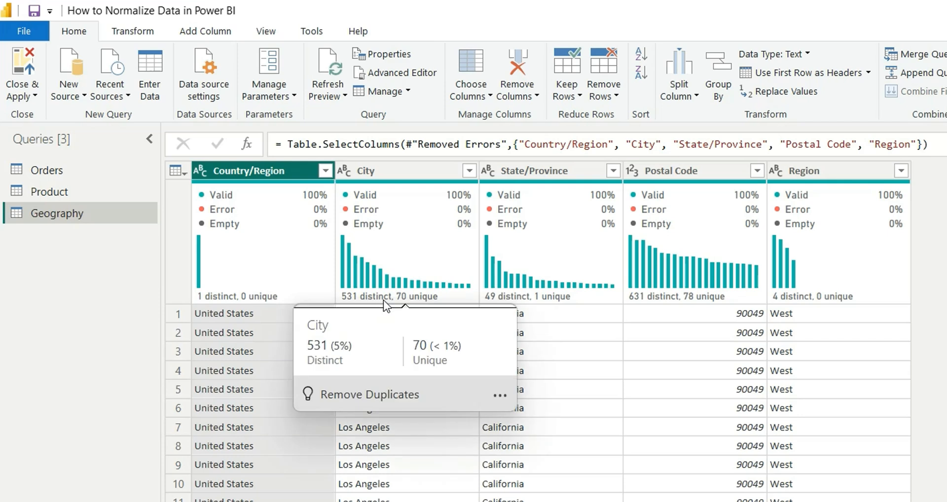
{"action": "mouse_move", "coordinate": [667, 304]}
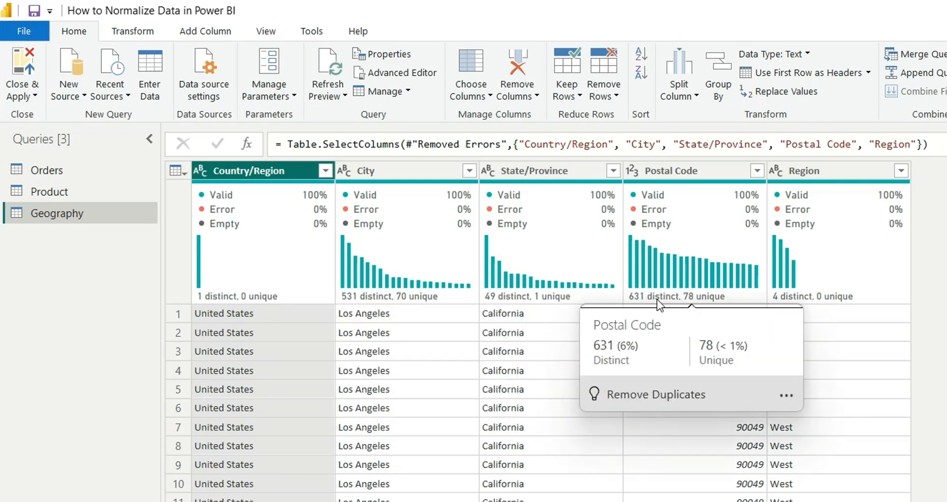
Step: Remove duplicate rows from the Geography query based on the Postal Code column
{"action": "left_click", "coordinate": [682, 176]}
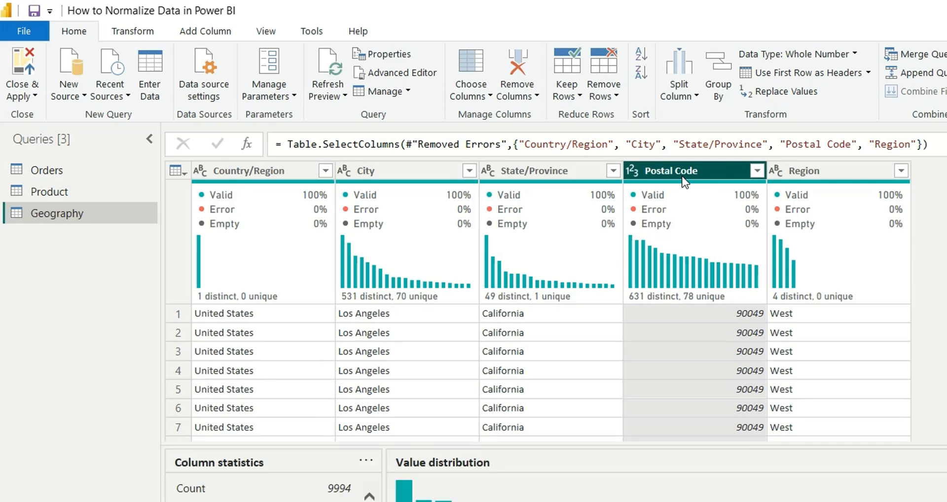
{"action": "right_click", "coordinate": [683, 177]}
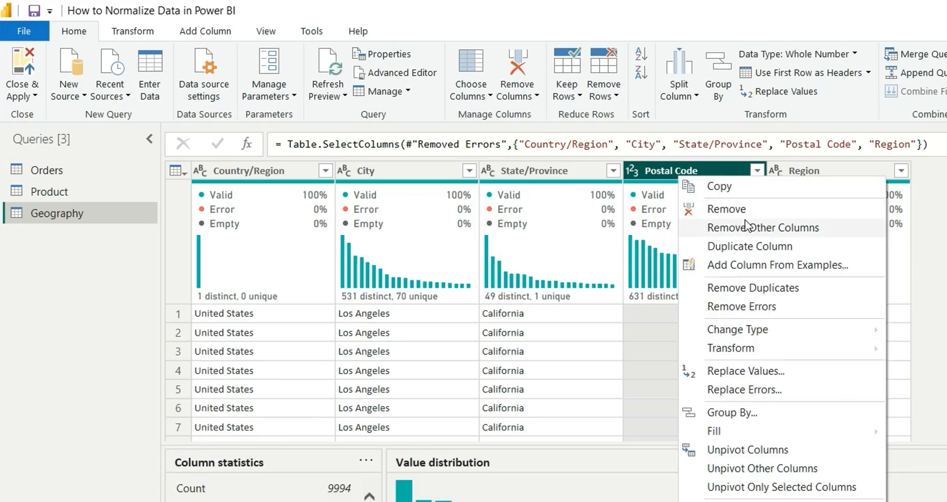
{"action": "left_click", "coordinate": [758, 290]}
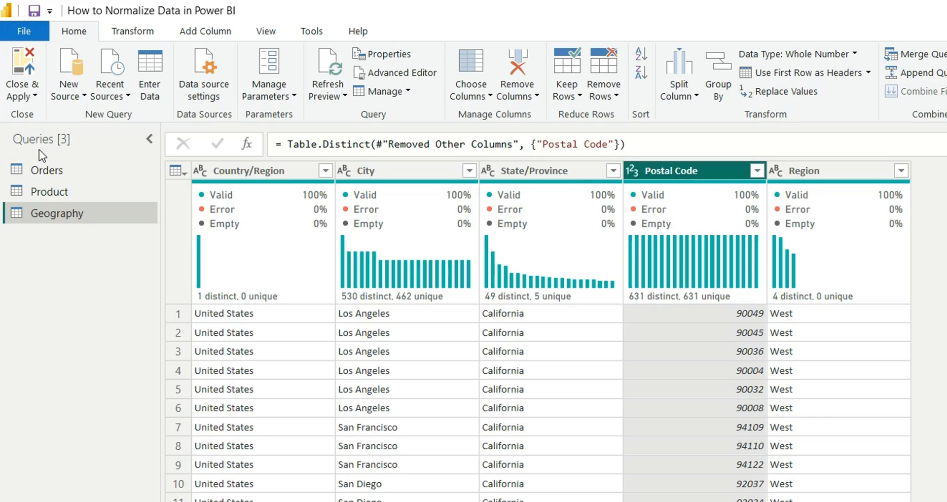
Step: Drop the Segment, Country/Region, City, State/Province, Region, Category and Sub-Category columns from the Orders query
{"action": "left_click", "coordinate": [67, 171]}
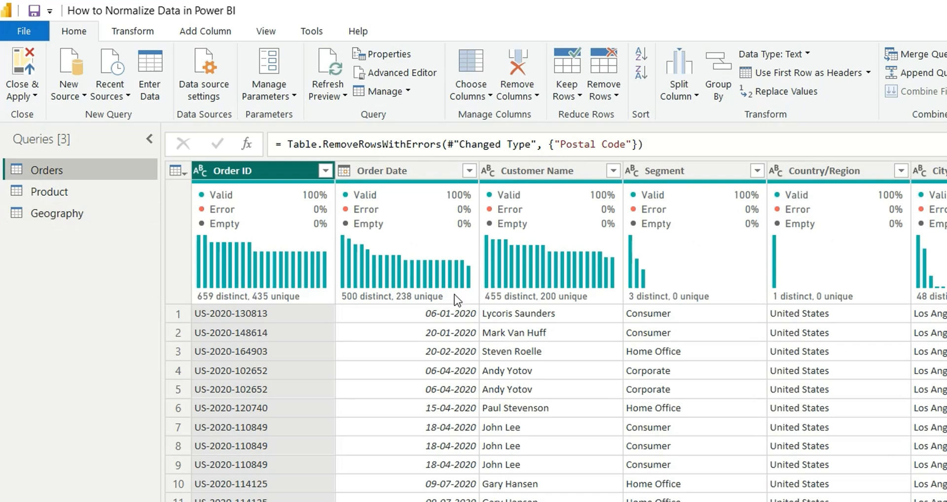
{"action": "scroll", "coordinate": [668, 495], "scroll_direction": "right", "scroll_amount": 5}
{"action": "scroll", "coordinate": [668, 496], "scroll_direction": "right", "scroll_amount": 10}
{"action": "left_click", "coordinate": [469, 70]}
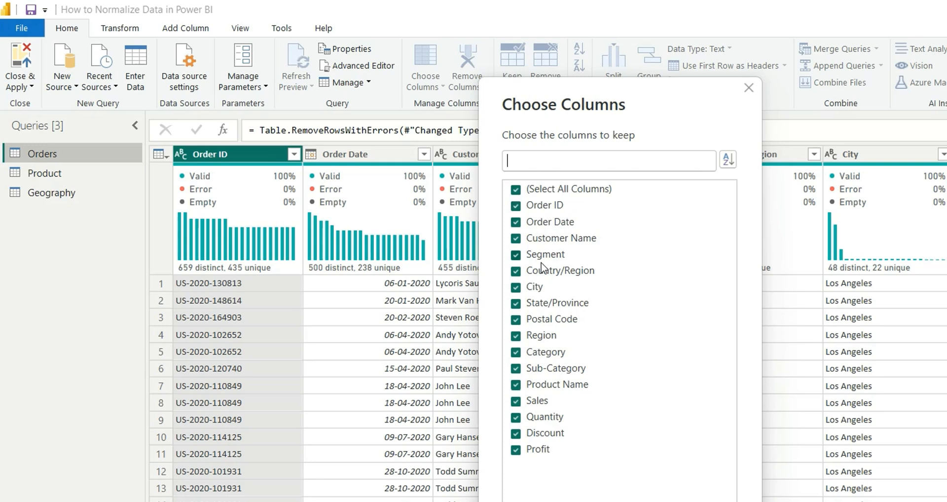
{"action": "left_click", "coordinate": [515, 254]}
{"action": "left_click", "coordinate": [515, 271]}
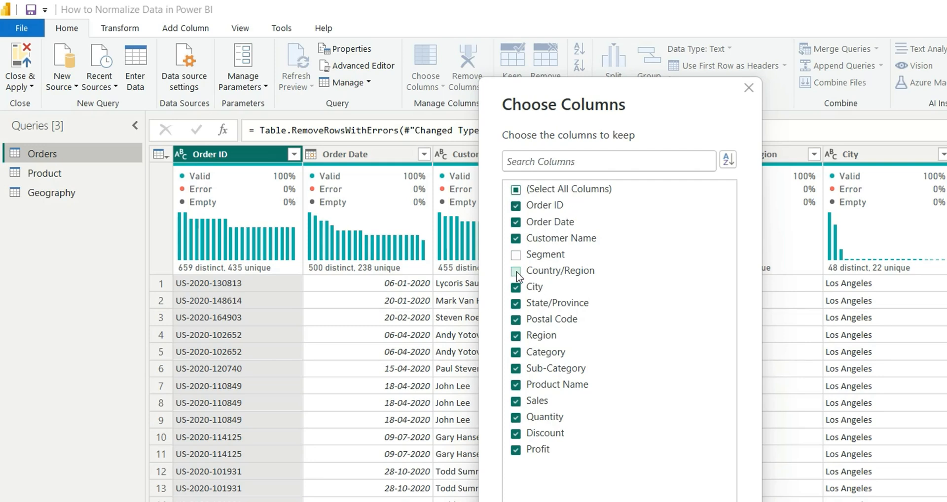
{"action": "left_click", "coordinate": [516, 287]}
{"action": "left_click", "coordinate": [516, 303]}
{"action": "left_click", "coordinate": [516, 335]}
{"action": "left_click", "coordinate": [516, 352]}
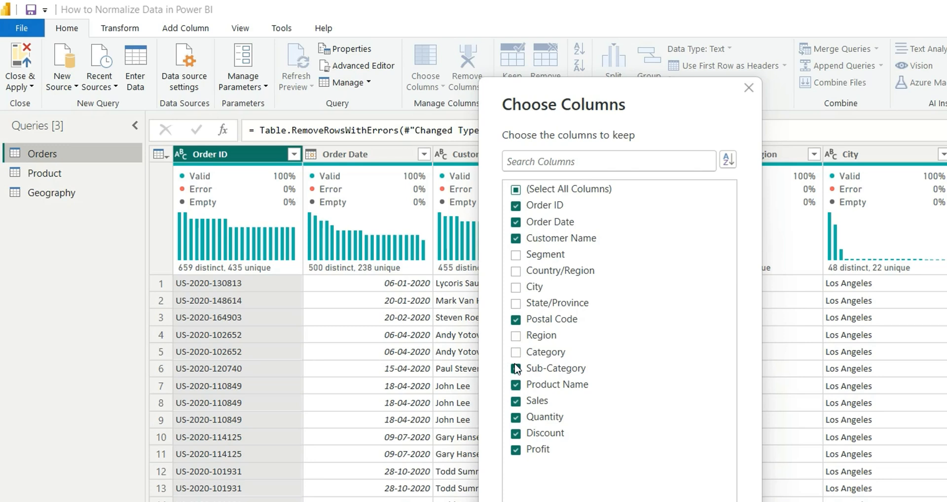
{"action": "left_click", "coordinate": [516, 368]}
{"action": "key", "text": "Return"}
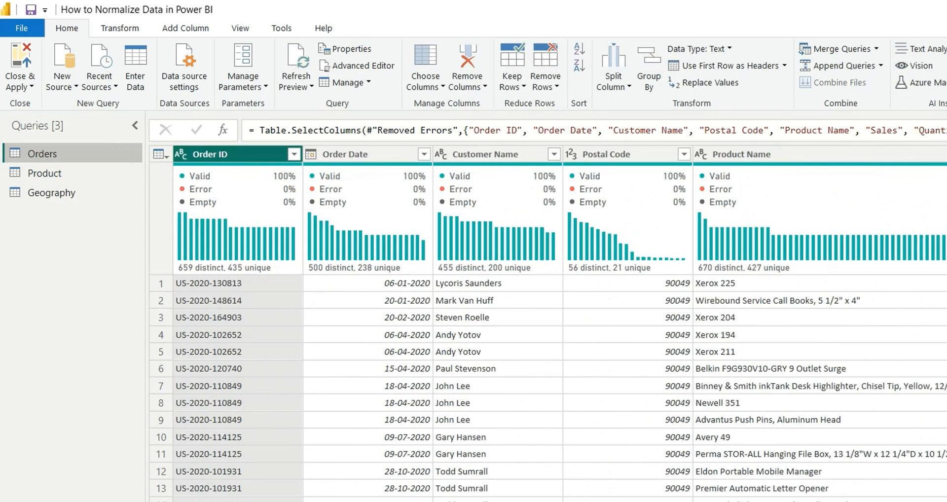
Step: Apply the query changes and arrange the model diagram with the Orders table between Geography and Product
{"action": "left_click", "coordinate": [20, 62]}
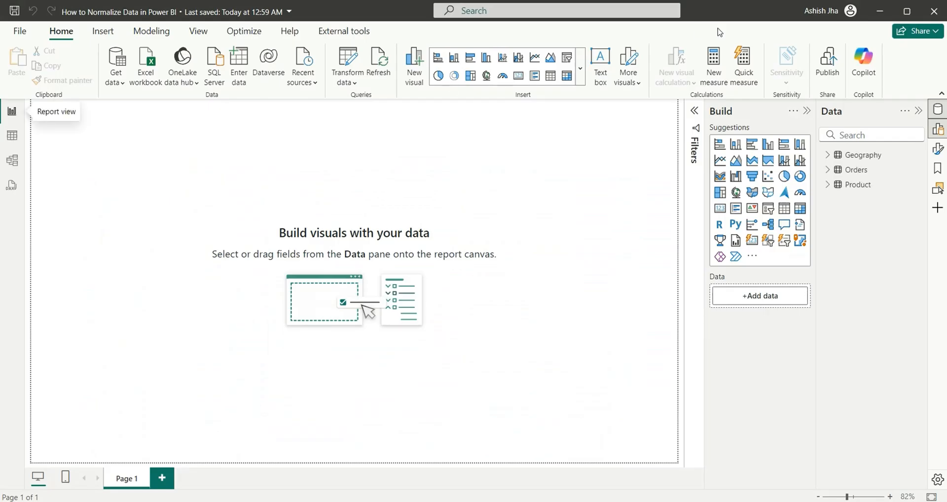
{"action": "left_click", "coordinate": [15, 163]}
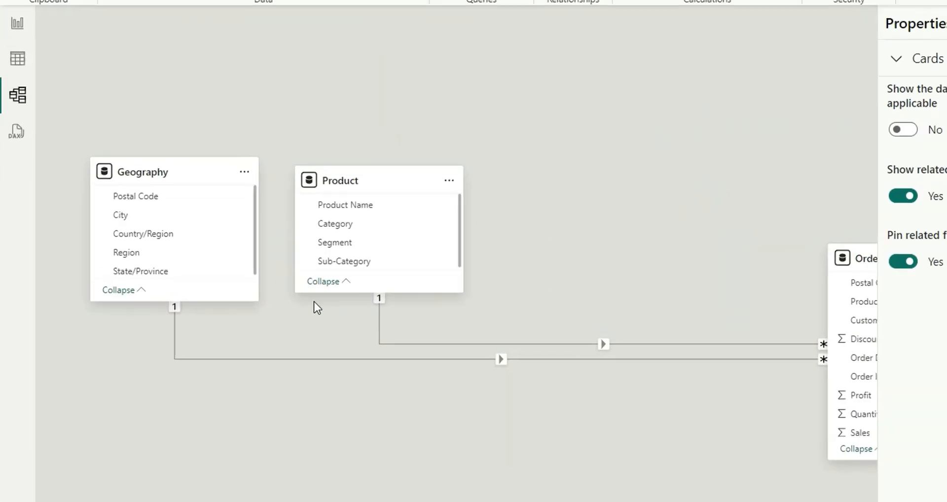
{"action": "mouse_move", "coordinate": [360, 179]}
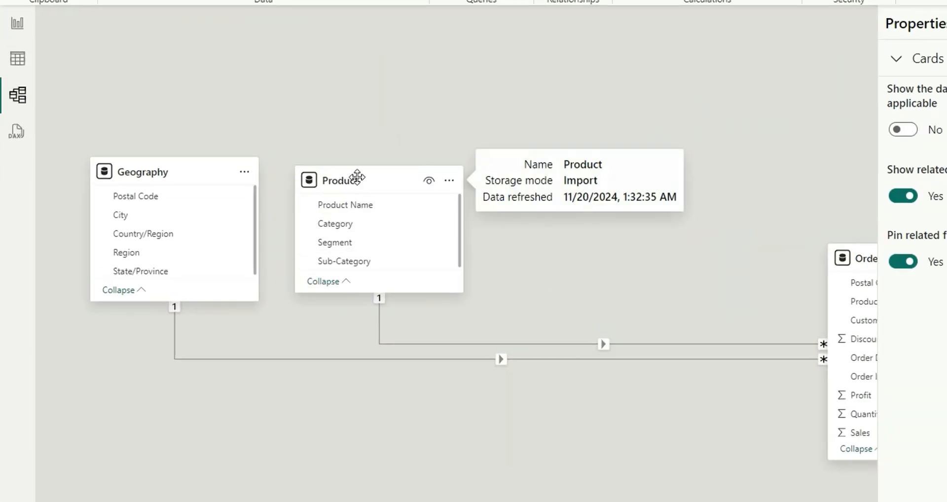
{"action": "left_click_drag", "start_coordinate": [359, 181], "coordinate": [722, 74]}
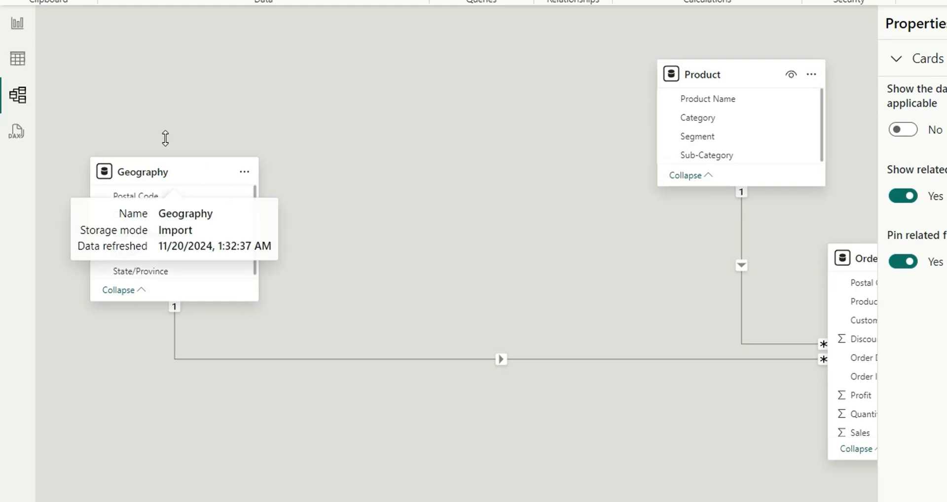
{"action": "left_click_drag", "start_coordinate": [135, 171], "coordinate": [135, 174]}
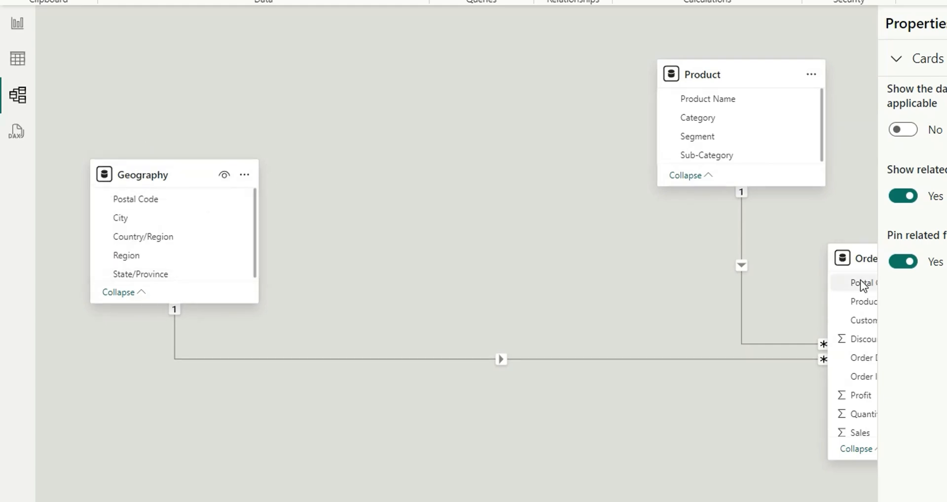
{"action": "left_click_drag", "start_coordinate": [871, 258], "coordinate": [419, 183]}
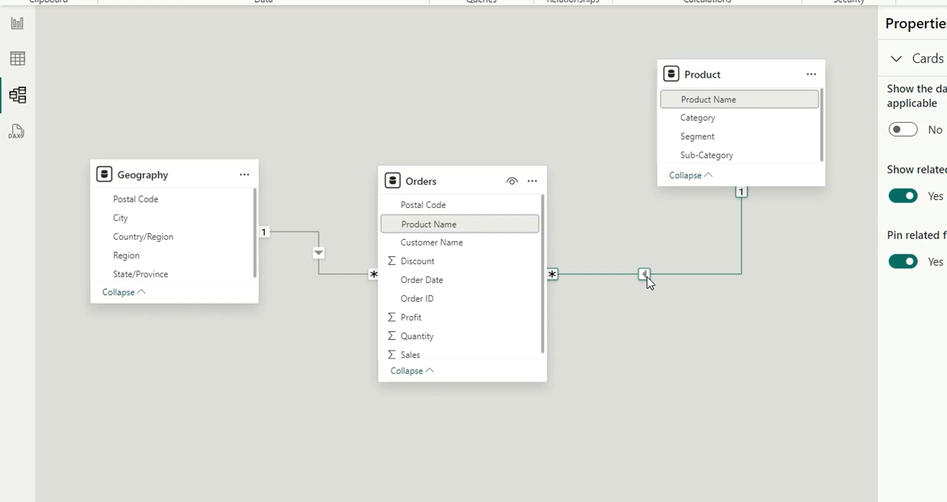